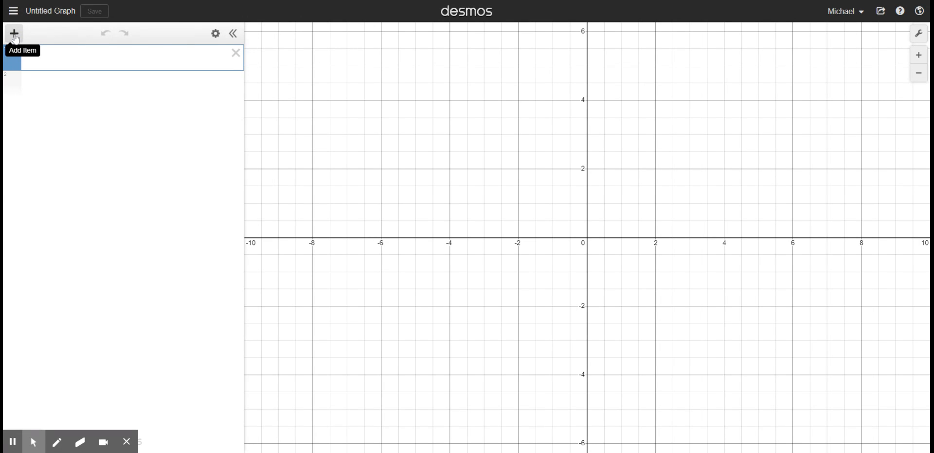
# Add a table to the graph and enter the points (1, 5) and (2, 20).
pyautogui.click(15, 35)
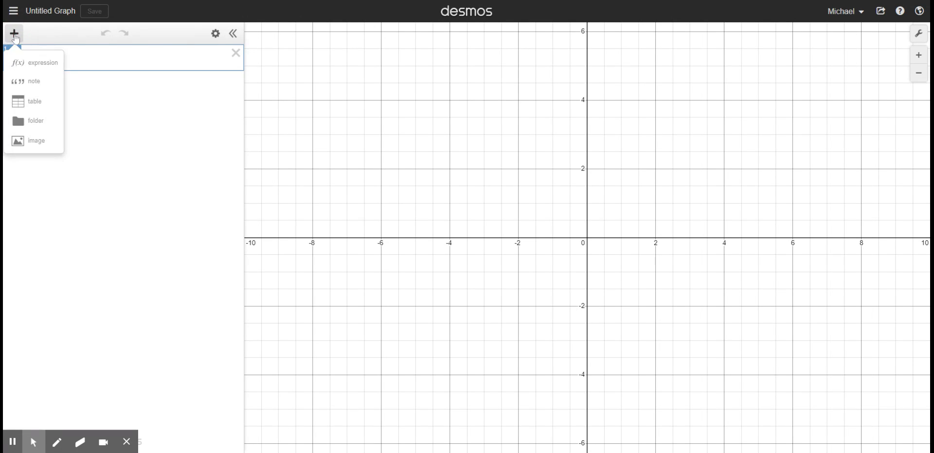
pyautogui.click(42, 105)
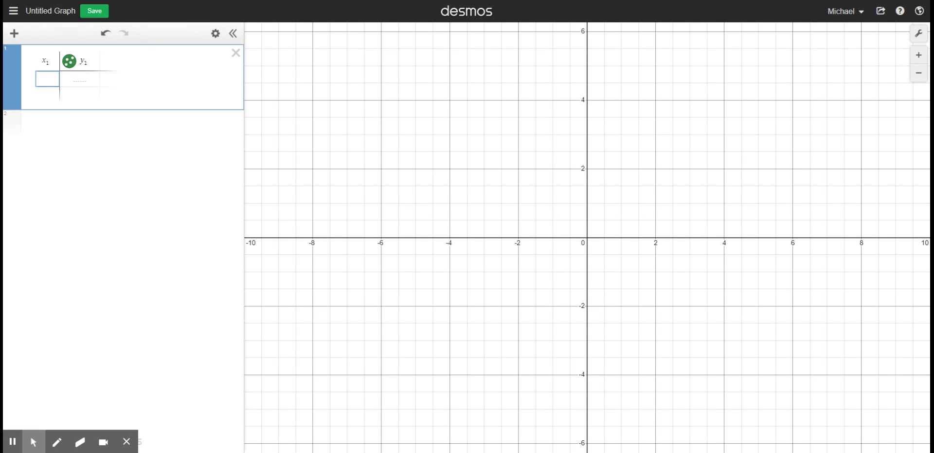
pyautogui.write('1')
pyautogui.press('Tab')
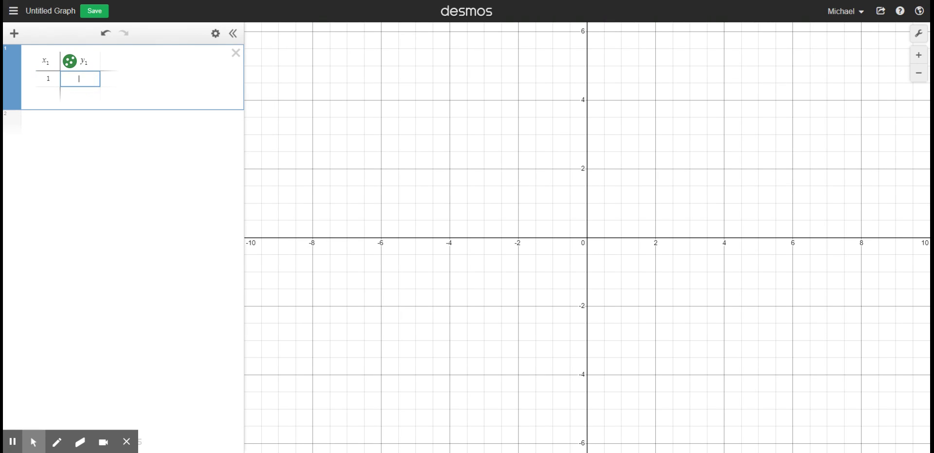
pyautogui.write('5')
pyautogui.click(47, 95)
pyautogui.write('2')
pyautogui.click(78, 97)
pyautogui.write('20')
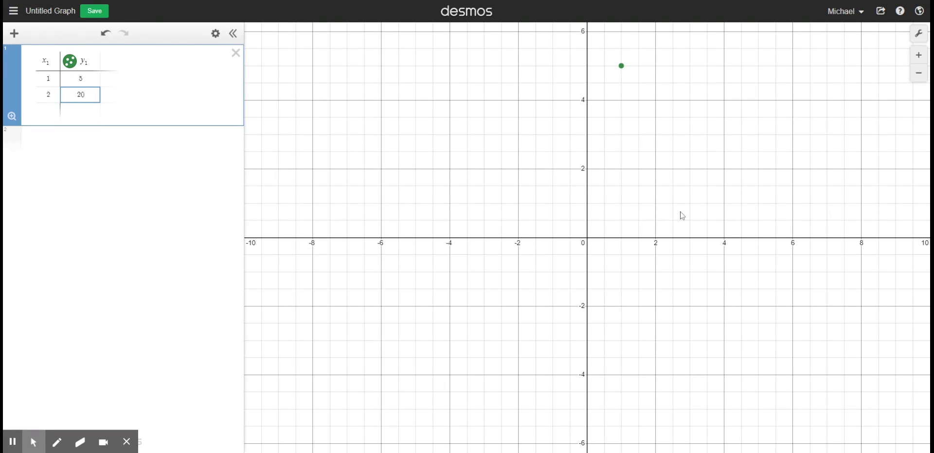
# Add the point (3, 150) as the third row of the table.
pyautogui.moveTo(759, 129); pyautogui.dragTo(458, 320)
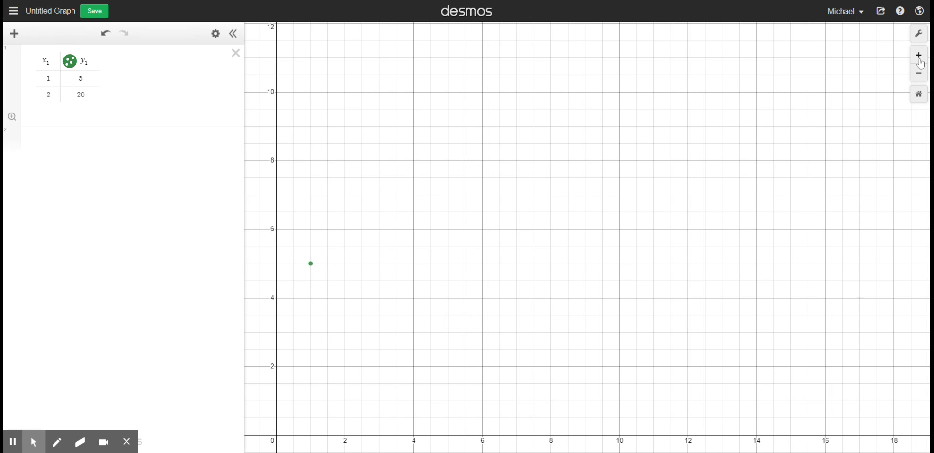
pyautogui.click(921, 77)
pyautogui.click(920, 74)
pyautogui.moveTo(798, 123); pyautogui.dragTo(626, 229)
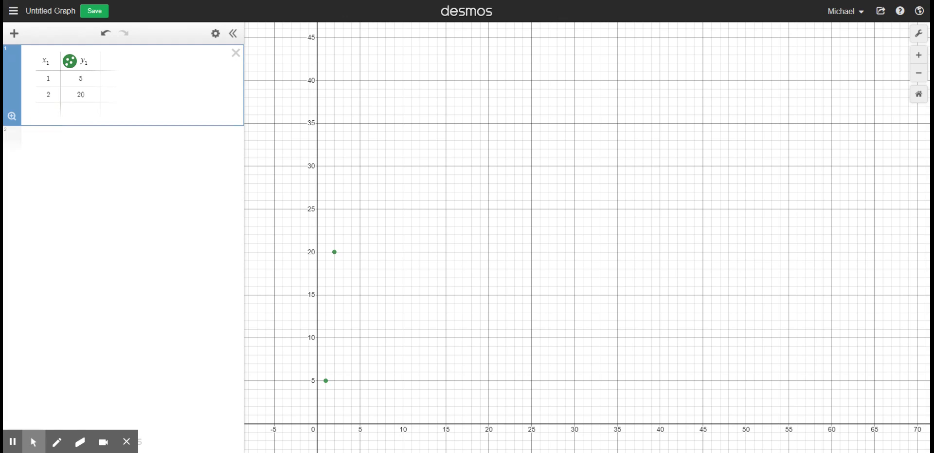
pyautogui.click(49, 113)
pyautogui.write('3')
pyautogui.click(75, 111)
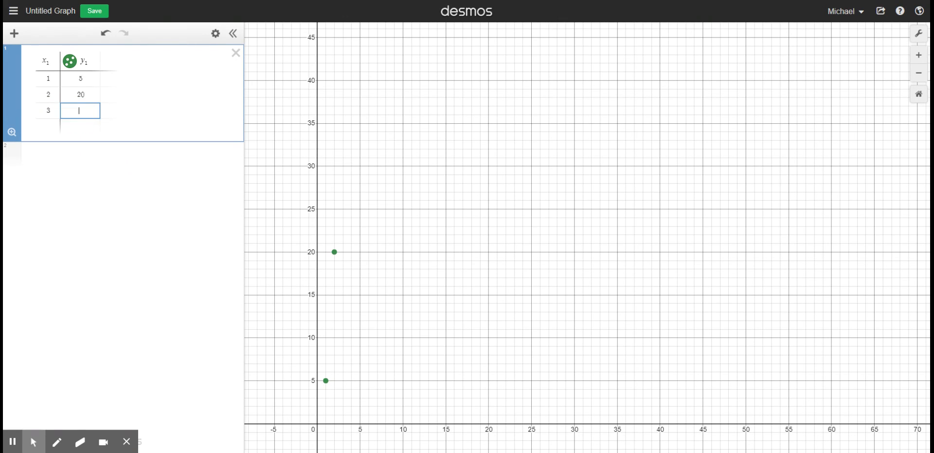
pyautogui.write('150')
# Set the lower limit of the x-axis to 0 in the graph settings.
pyautogui.click(919, 74)
pyautogui.moveTo(821, 97); pyautogui.dragTo(712, 173)
pyautogui.click(919, 73)
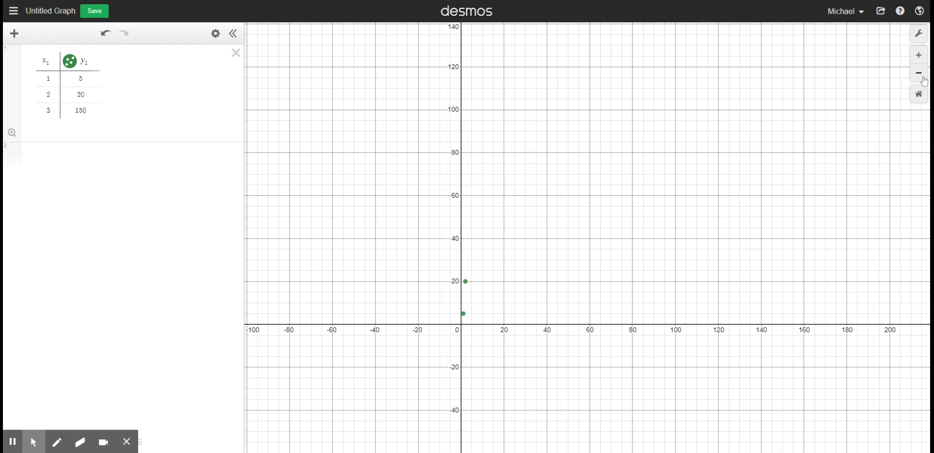
pyautogui.moveTo(801, 96); pyautogui.dragTo(655, 181)
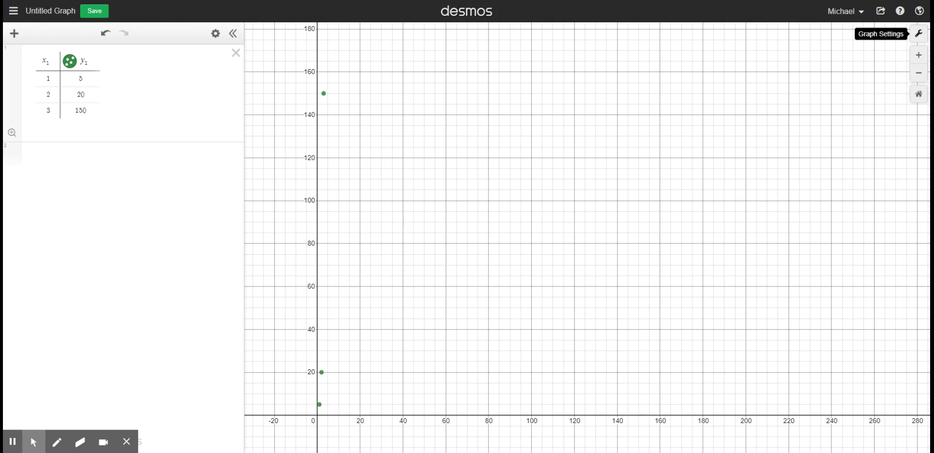
pyautogui.click(919, 33)
pyautogui.click(861, 163)
pyautogui.moveTo(780, 181); pyautogui.dragTo(804, 179)
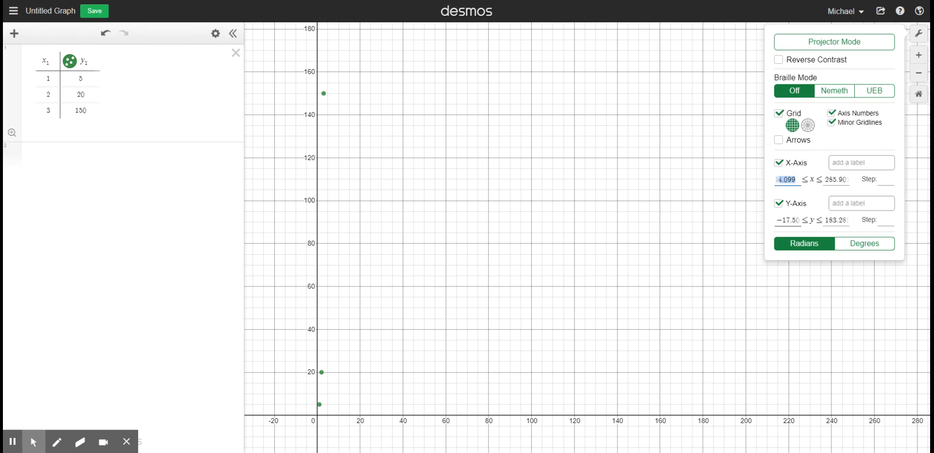
pyautogui.write('0')
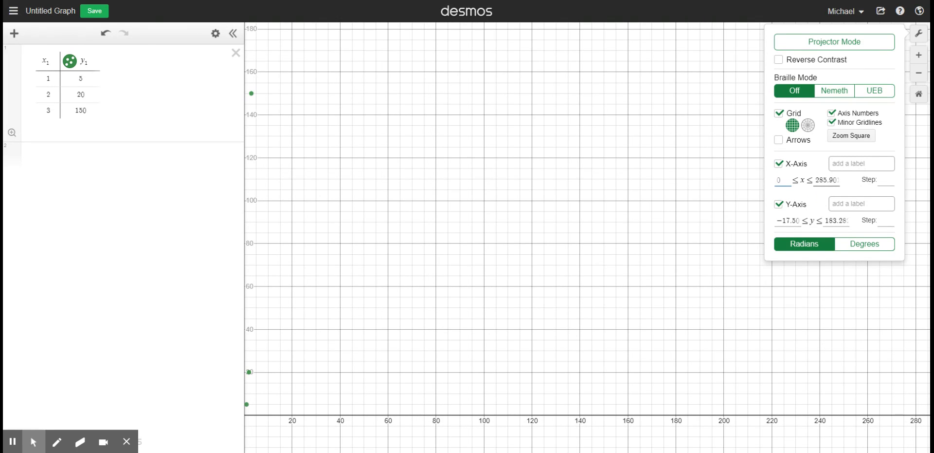
# Set the upper limit of the x-axis to 10 and label the axis "Time".
pyautogui.click(815, 178)
pyautogui.write('175')
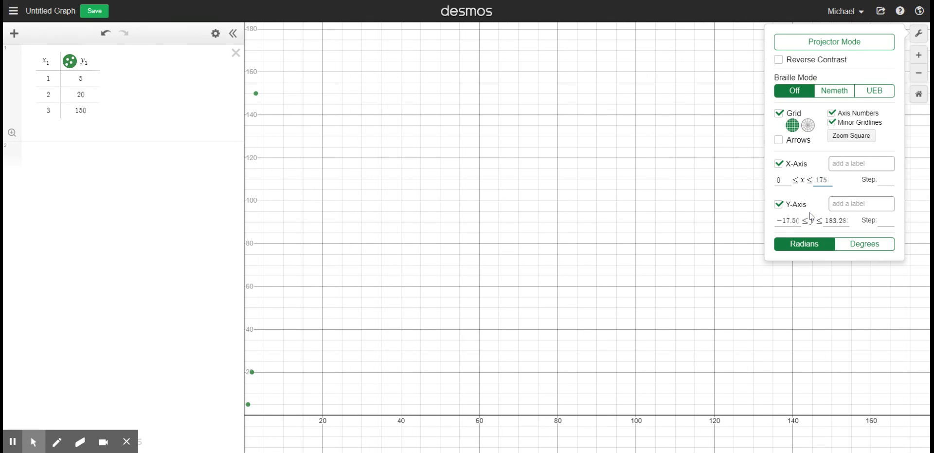
pyautogui.click(817, 179)
pyautogui.doubleClick(817, 180)
pyautogui.write('10')
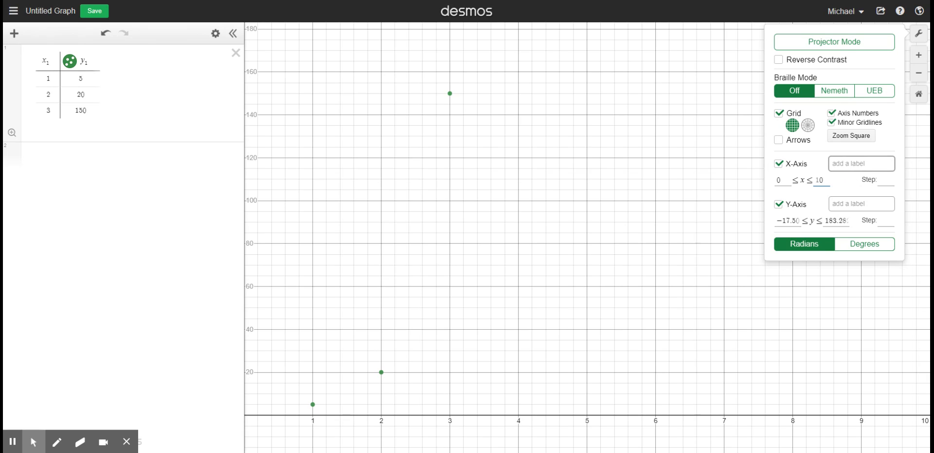
pyautogui.click(856, 164)
pyautogui.write('Time')
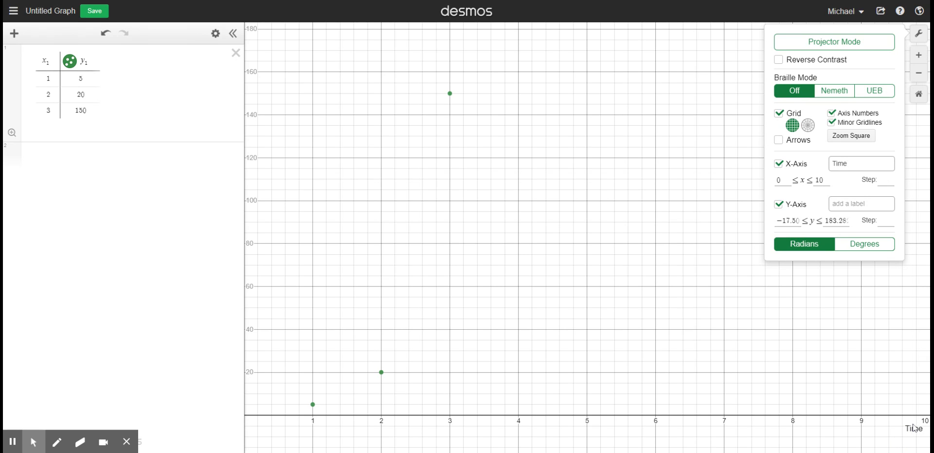
# Set the y-axis range from 0 to 175, label the axis "Temperature", and close the graph settings.
pyautogui.click(788, 221)
pyautogui.moveTo(779, 221); pyautogui.dragTo(803, 219)
pyautogui.write('0')
pyautogui.moveTo(816, 220); pyautogui.dragTo(840, 221)
pyautogui.write('175')
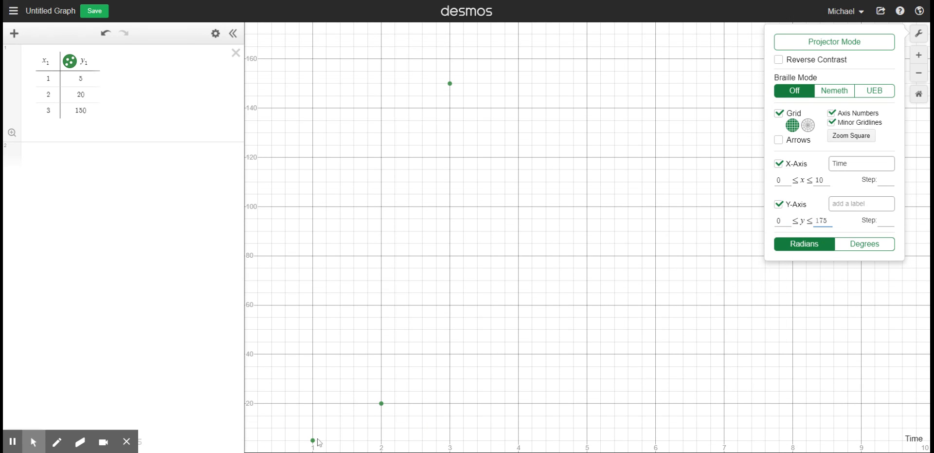
pyautogui.click(874, 205)
pyautogui.write('Temperature')
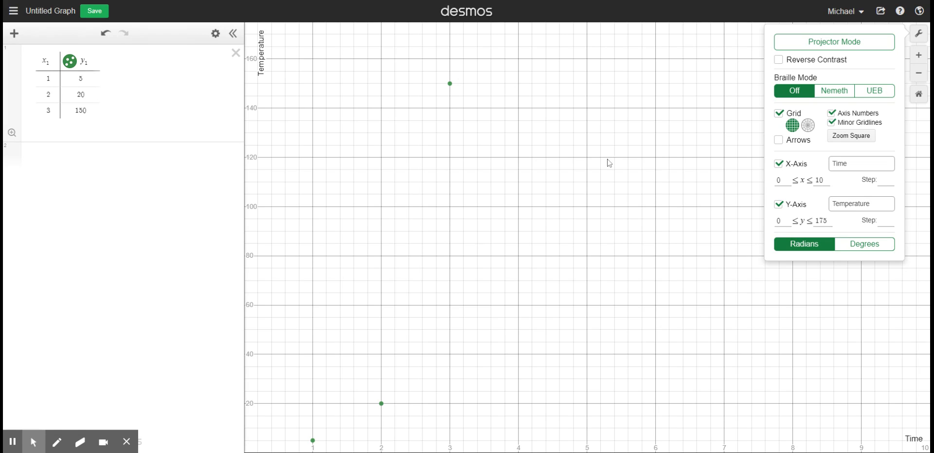
pyautogui.click(667, 174)
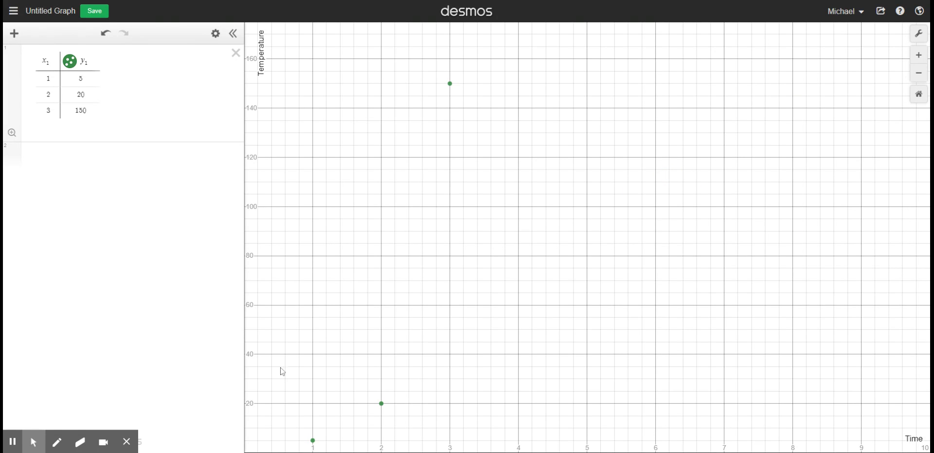
# Add a second table and enter the points (1, 7) and (2, 26).
pyautogui.click(15, 35)
pyautogui.click(42, 102)
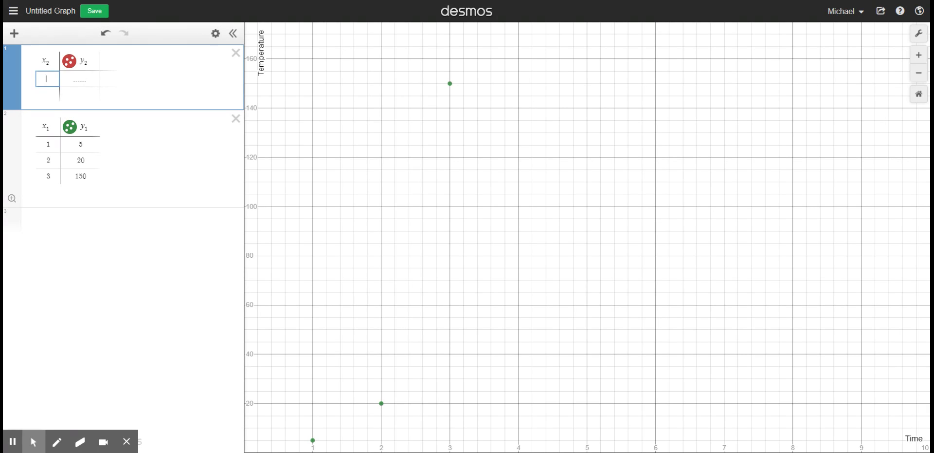
pyautogui.write('1')
pyautogui.click(82, 80)
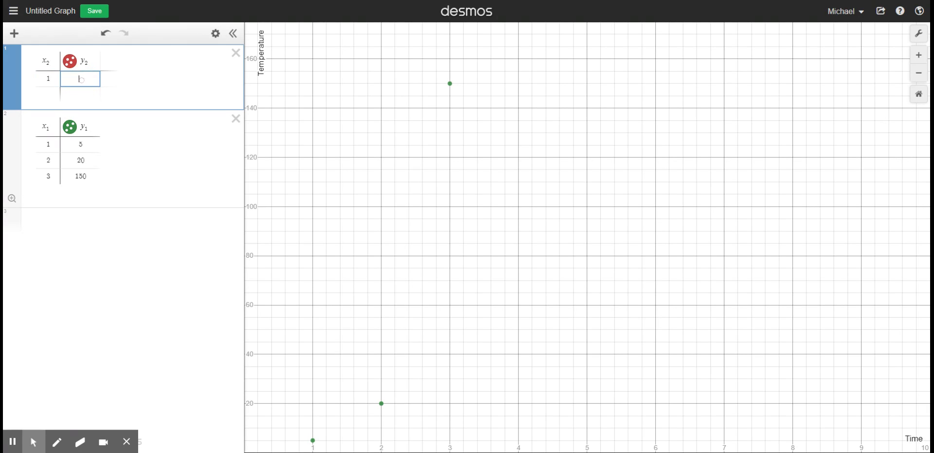
pyautogui.write('7')
pyautogui.press('Tab')
pyautogui.click(79, 94)
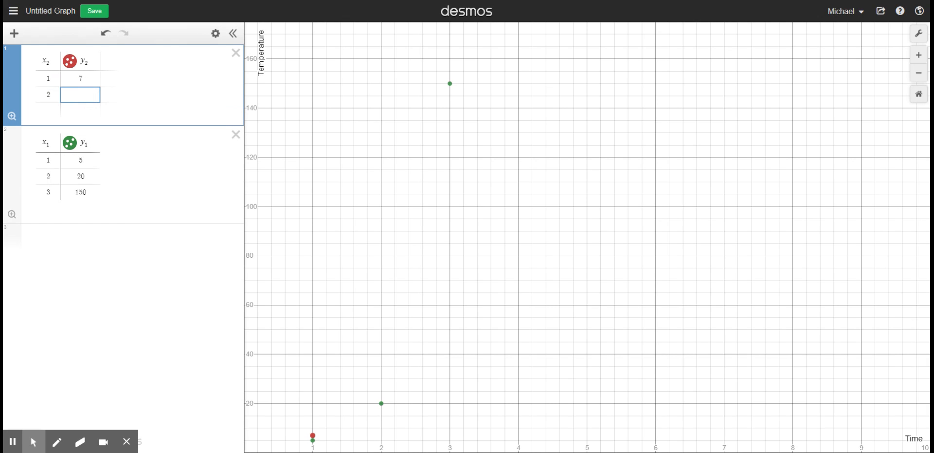
pyautogui.write('26')
# Add the point (3, 163) as the third row of the second table.
pyautogui.click(49, 109)
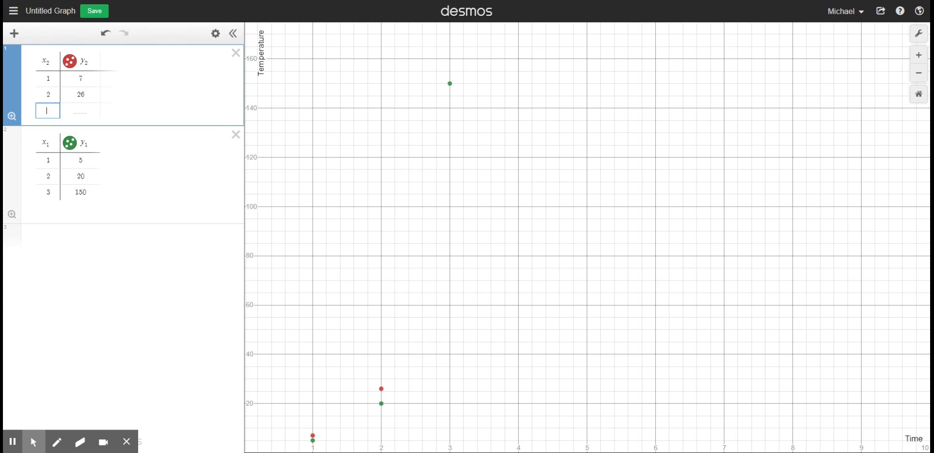
pyautogui.write('3')
pyautogui.click(81, 108)
pyautogui.write('163')
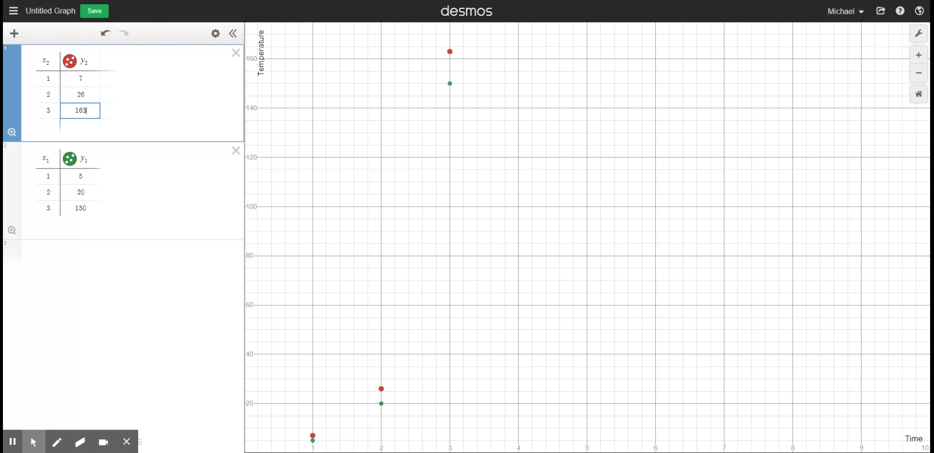
# Toggle the visibility of the red and green point sets off and back on.
pyautogui.click(71, 62)
pyautogui.click(70, 62)
pyautogui.click(72, 63)
pyautogui.click(75, 64)
pyautogui.click(71, 164)
pyautogui.click(71, 161)
pyautogui.click(72, 62)
pyautogui.click(73, 65)
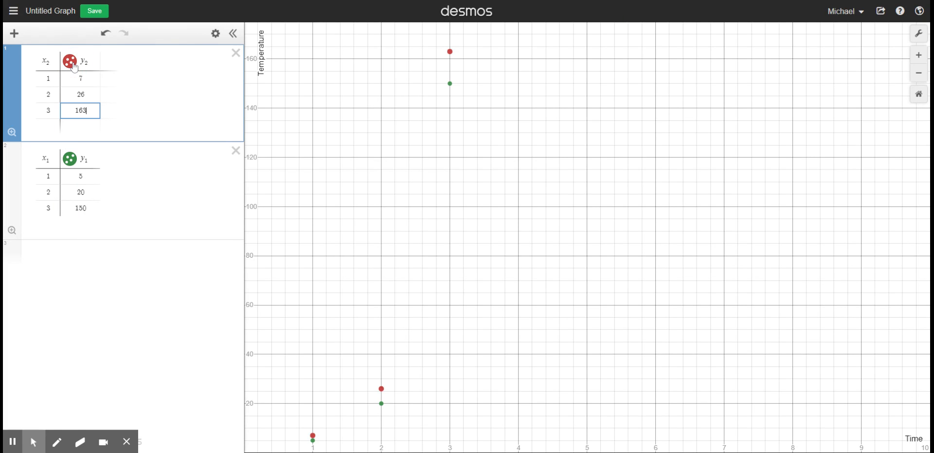